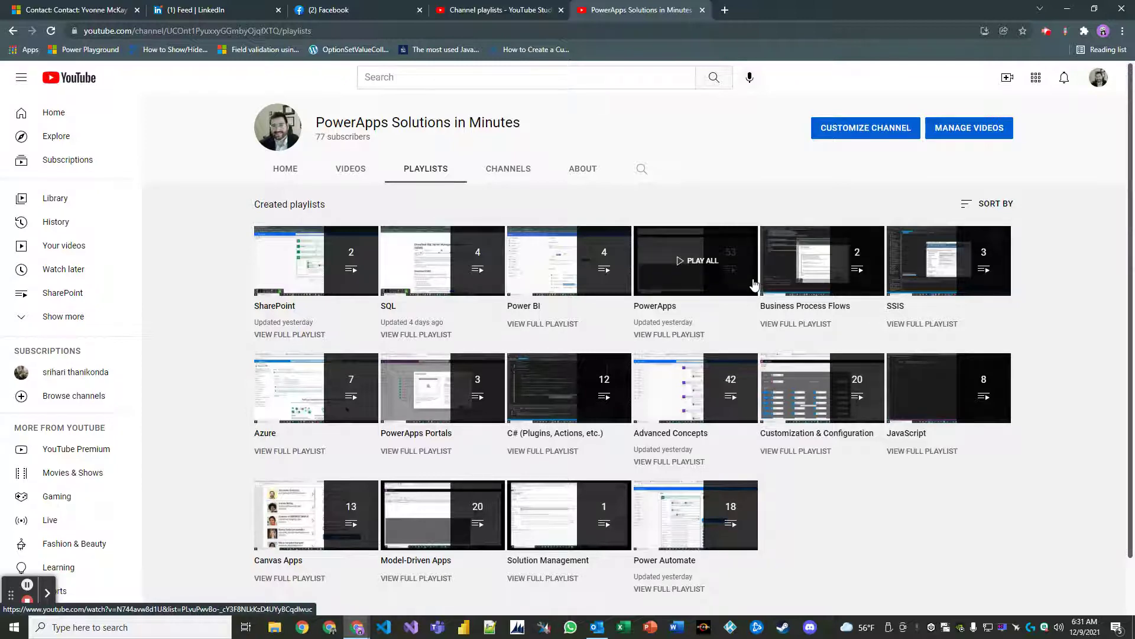
Switch to the Dynamics 365 Marketing contact record and review its contact information, including the address city
{"action": "left_click", "coordinate": [89, 11]}
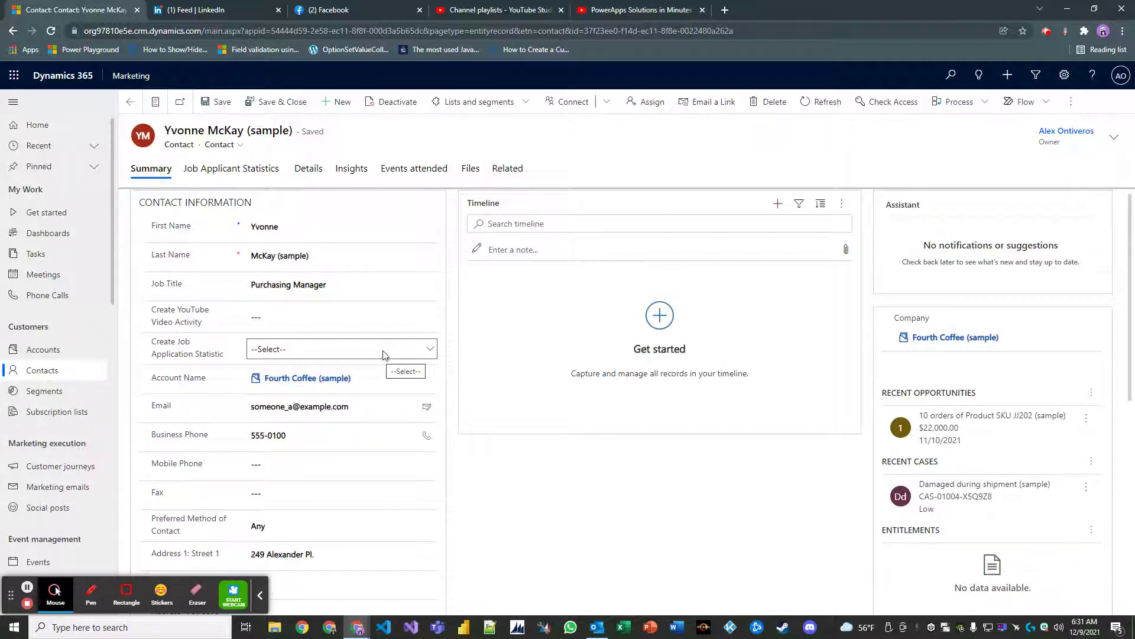
{"action": "scroll", "coordinate": [387, 349], "scroll_direction": "down", "scroll_amount": 4}
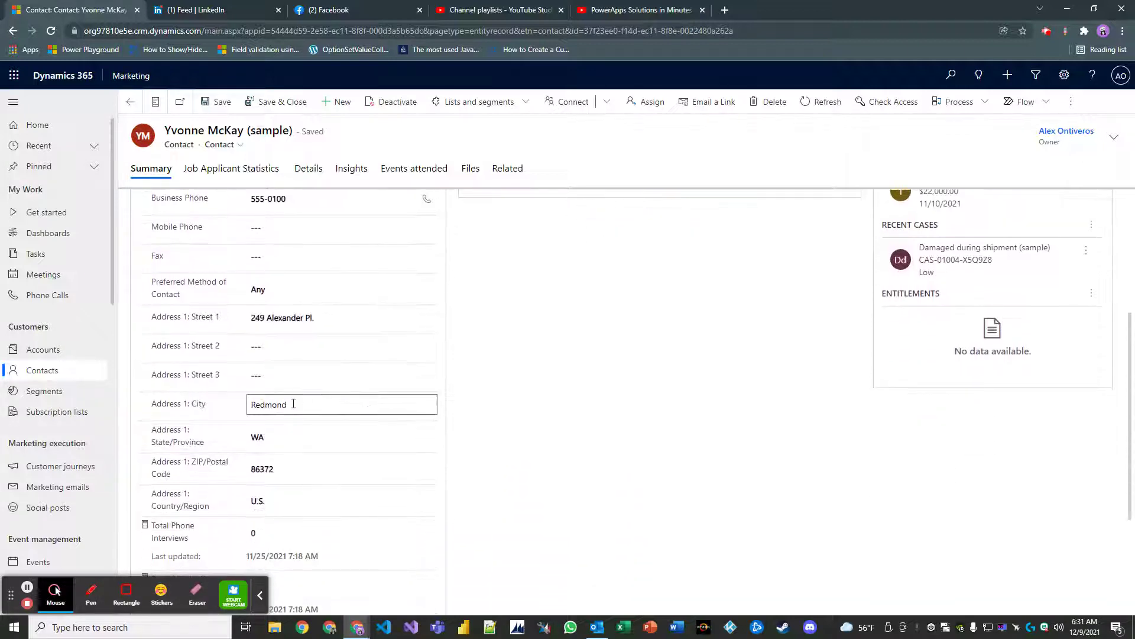
{"action": "scroll", "coordinate": [307, 424], "scroll_direction": "up", "scroll_amount": 1}
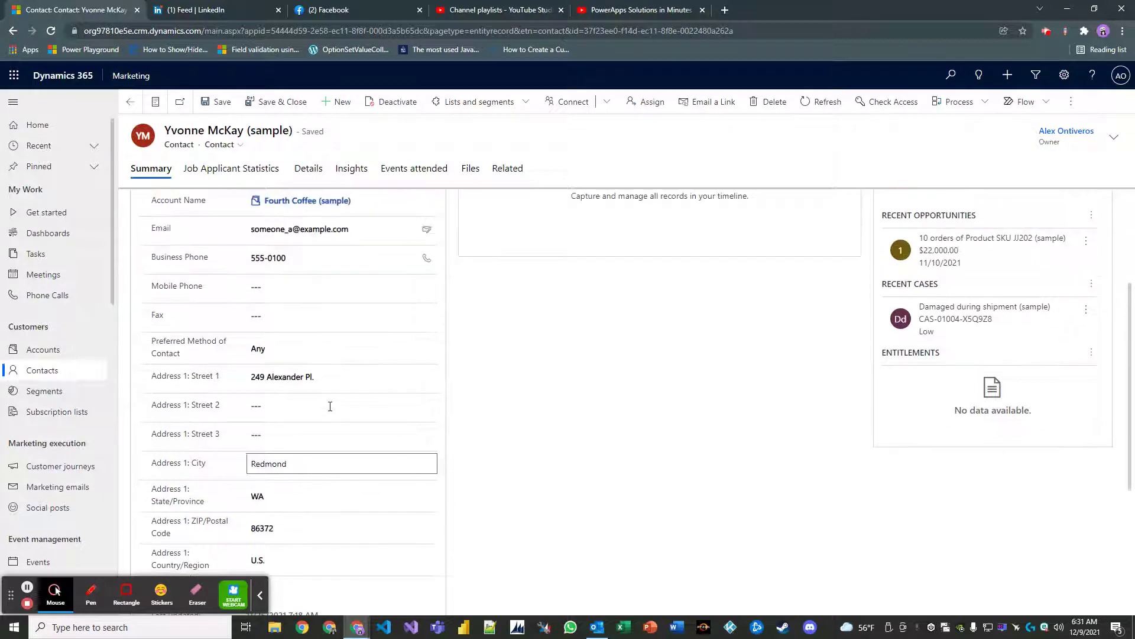
{"action": "scroll", "coordinate": [319, 426], "scroll_direction": "down", "scroll_amount": 1}
{"action": "scroll", "coordinate": [327, 406], "scroll_direction": "up", "scroll_amount": 4}
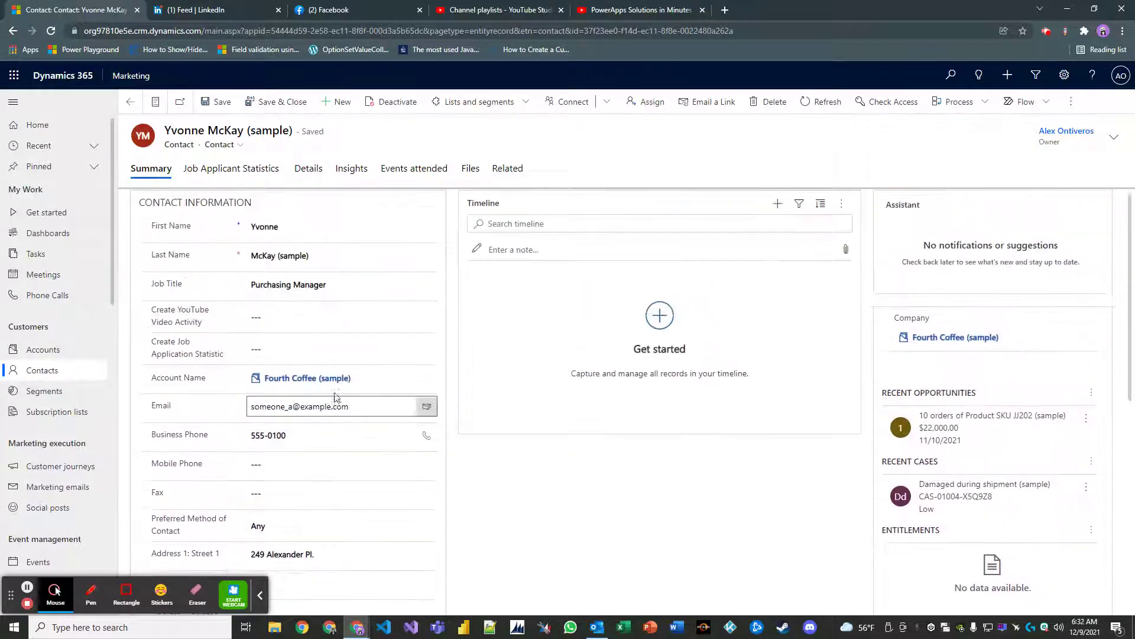
Create a new dynamic segment from the Segments area, skipping the segment templates
{"action": "left_click", "coordinate": [79, 396]}
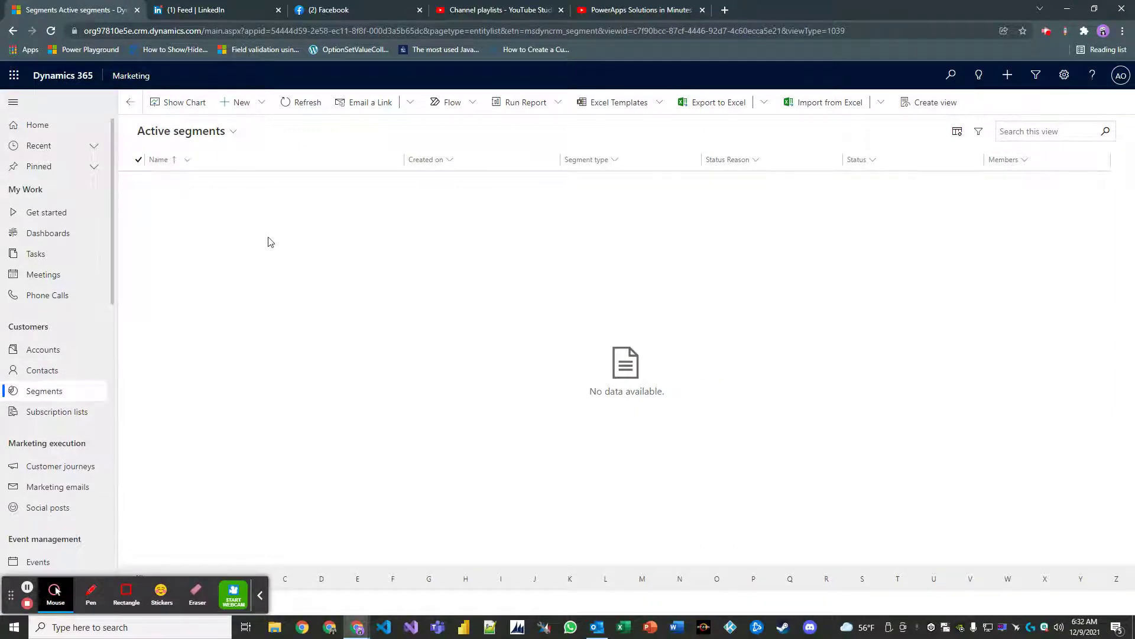
{"action": "left_click", "coordinate": [256, 106]}
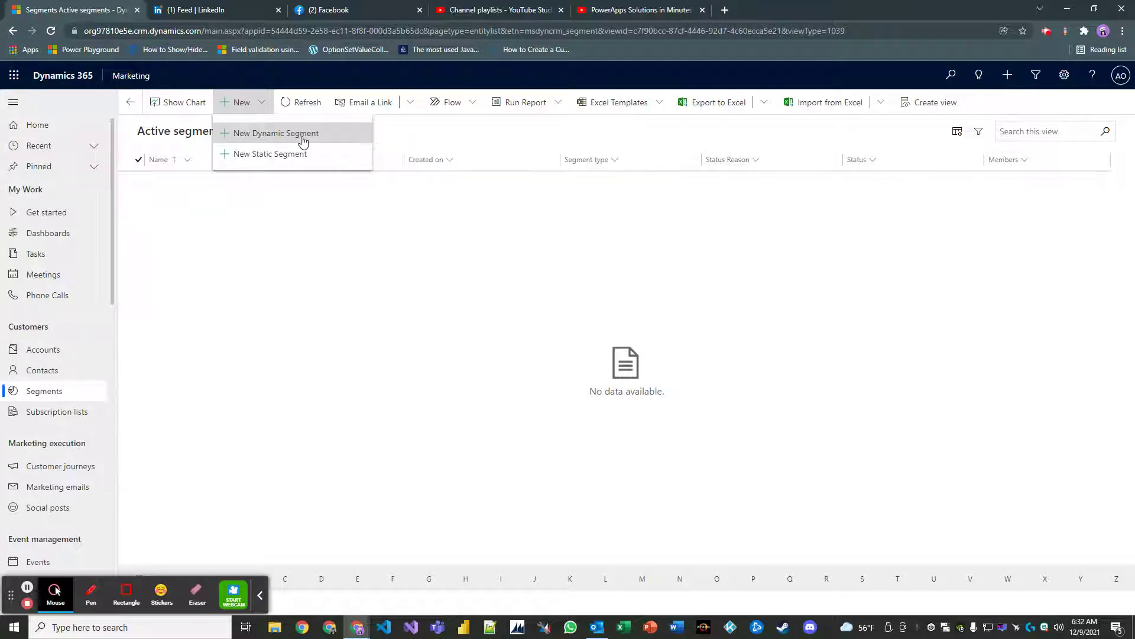
{"action": "left_click", "coordinate": [290, 136]}
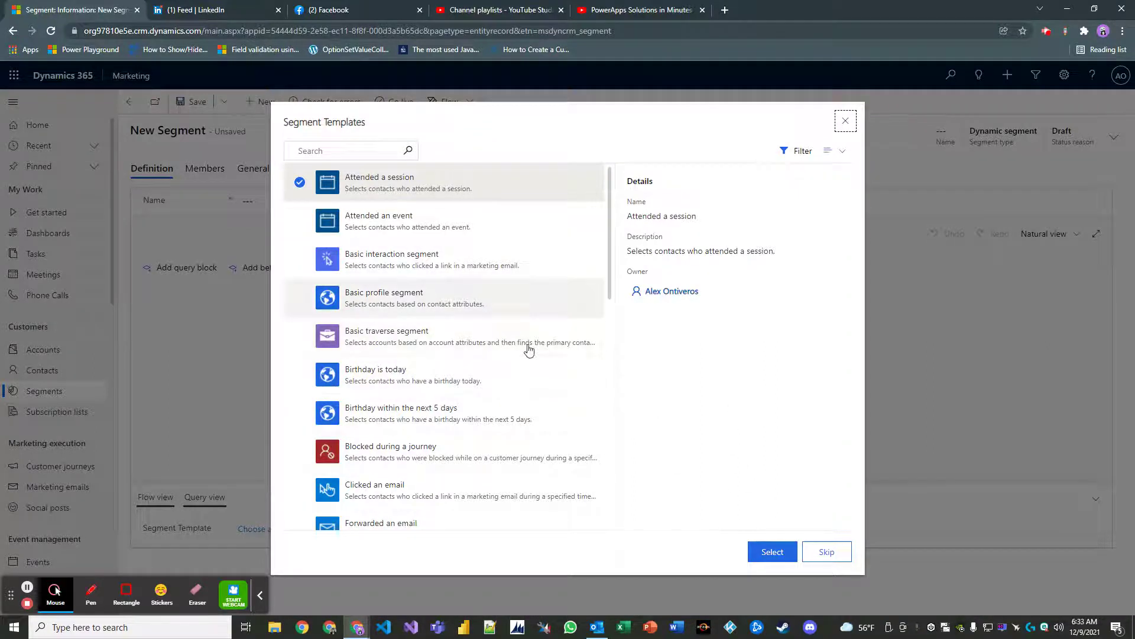
{"action": "scroll", "coordinate": [520, 355], "scroll_direction": "down", "scroll_amount": 6}
{"action": "scroll", "coordinate": [538, 362], "scroll_direction": "down", "scroll_amount": 5}
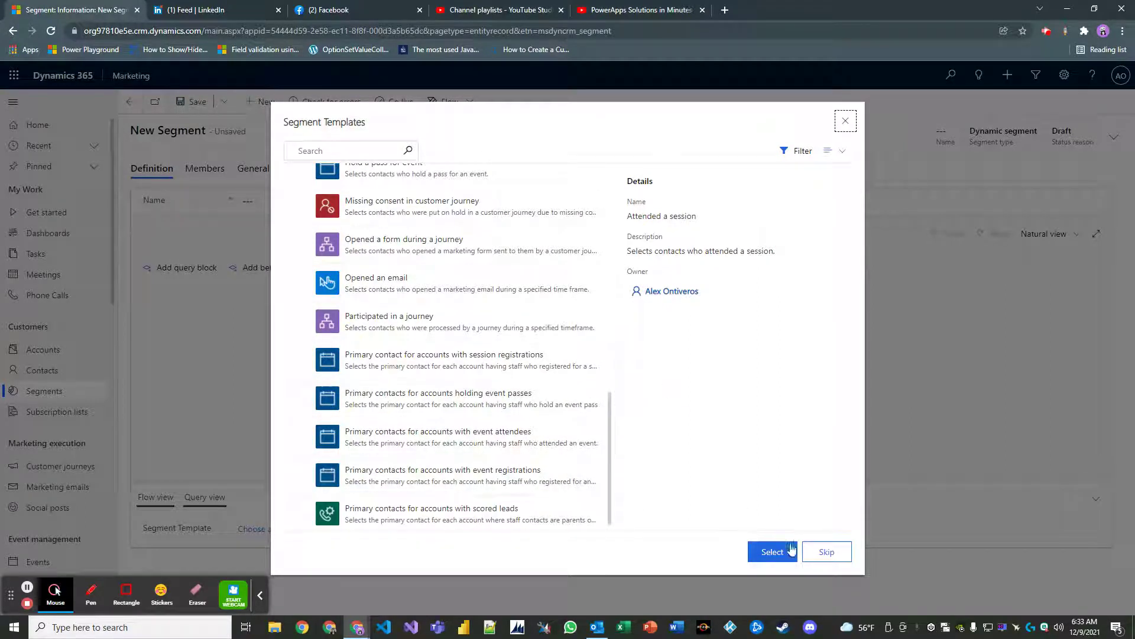
{"action": "left_click", "coordinate": [826, 554]}
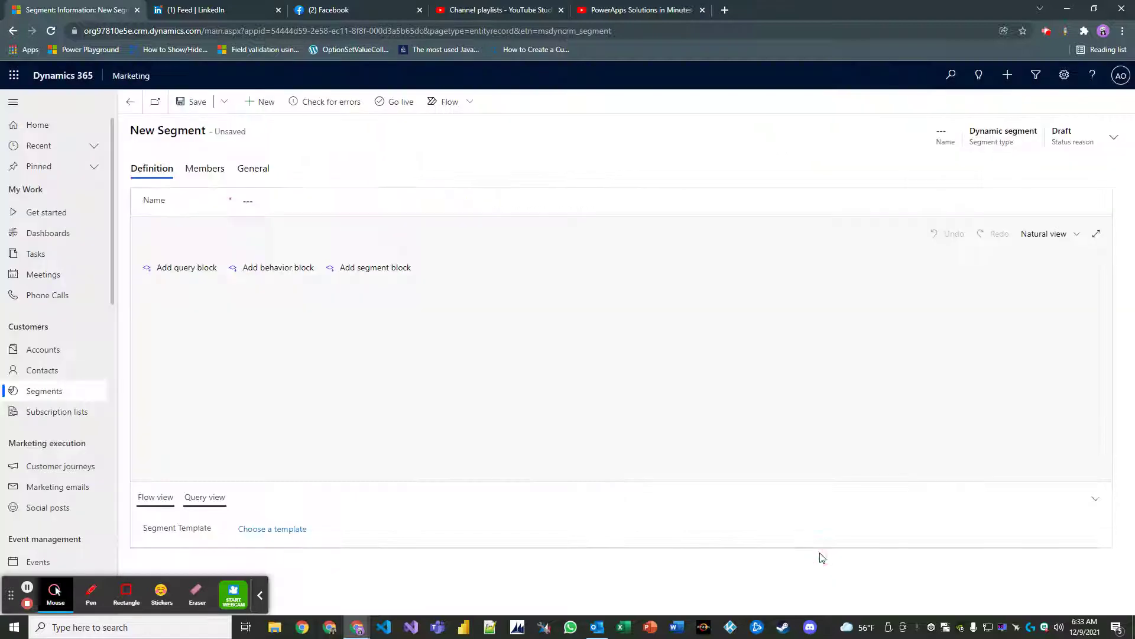
Name the segment "Contacts that are located in Redmond" and add a query block to its definition
{"action": "left_click", "coordinate": [254, 202]}
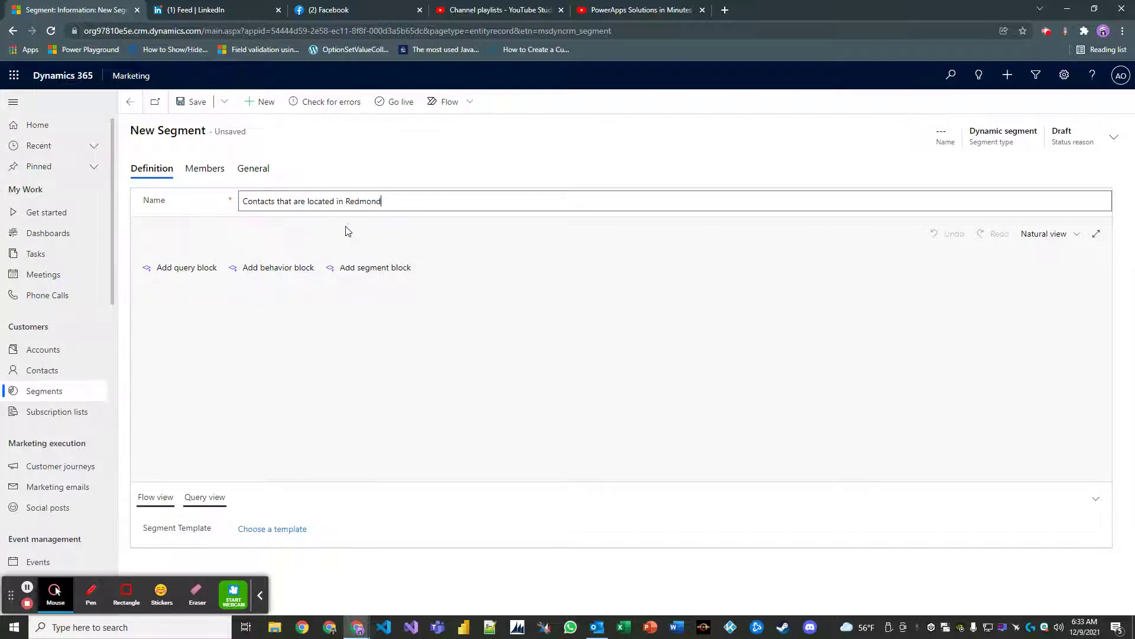
{"action": "left_click", "coordinate": [190, 270]}
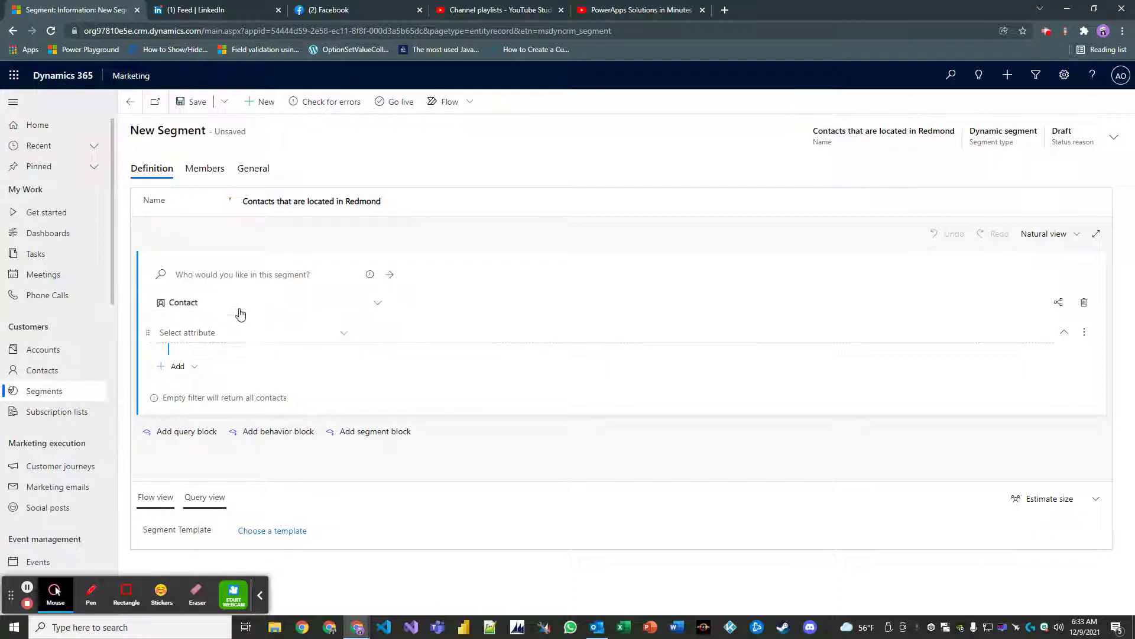
Examine the entities available for the query block, leaving Contact selected
{"action": "left_click", "coordinate": [236, 311]}
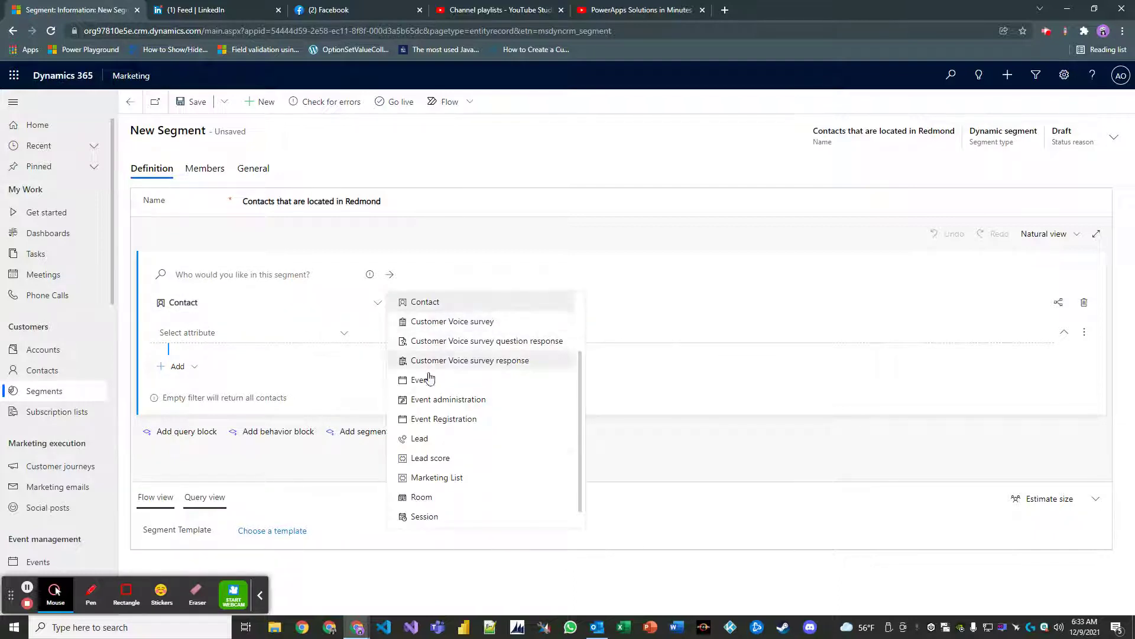
{"action": "scroll", "coordinate": [441, 355], "scroll_direction": "down", "scroll_amount": 1}
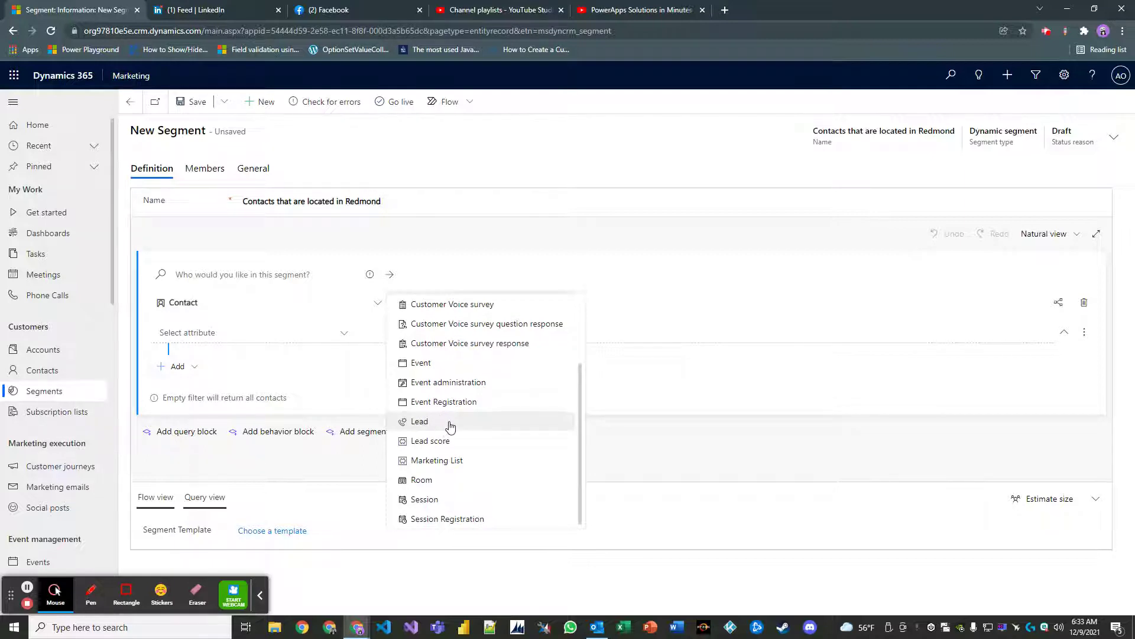
{"action": "scroll", "coordinate": [455, 476], "scroll_direction": "up", "scroll_amount": 4}
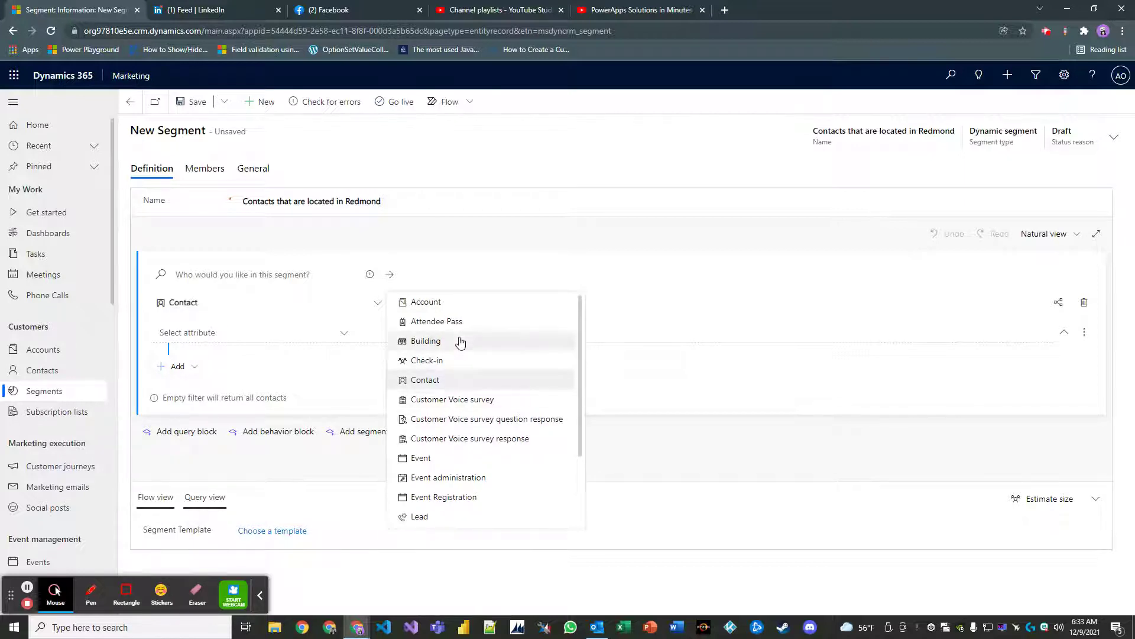
{"action": "scroll", "coordinate": [467, 431], "scroll_direction": "down", "scroll_amount": 3}
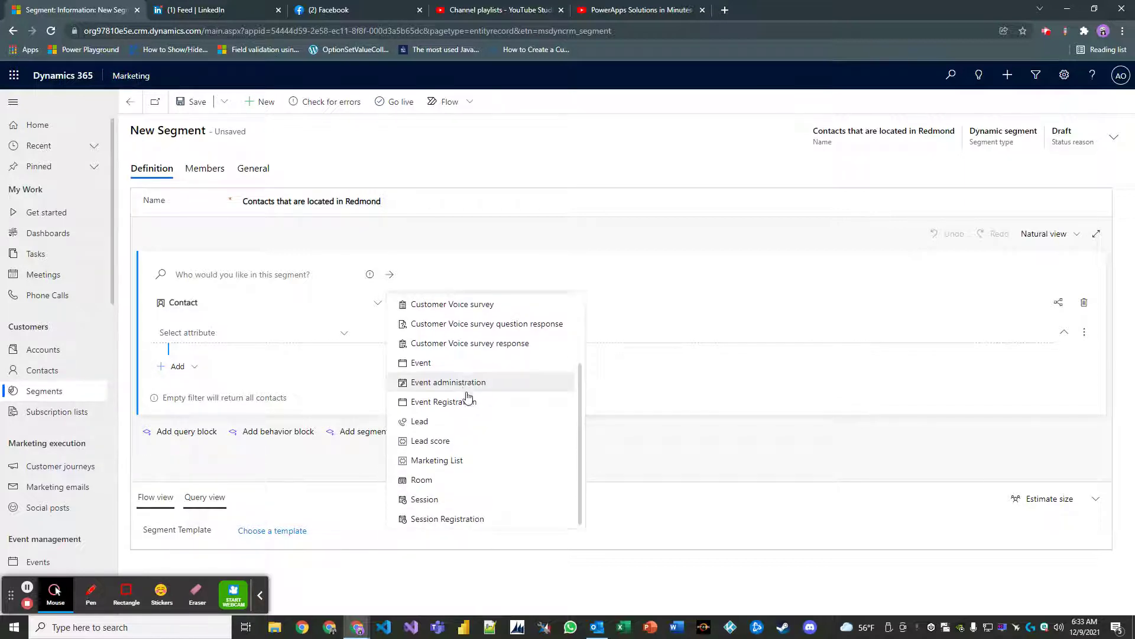
{"action": "scroll", "coordinate": [471, 414], "scroll_direction": "up", "scroll_amount": 3}
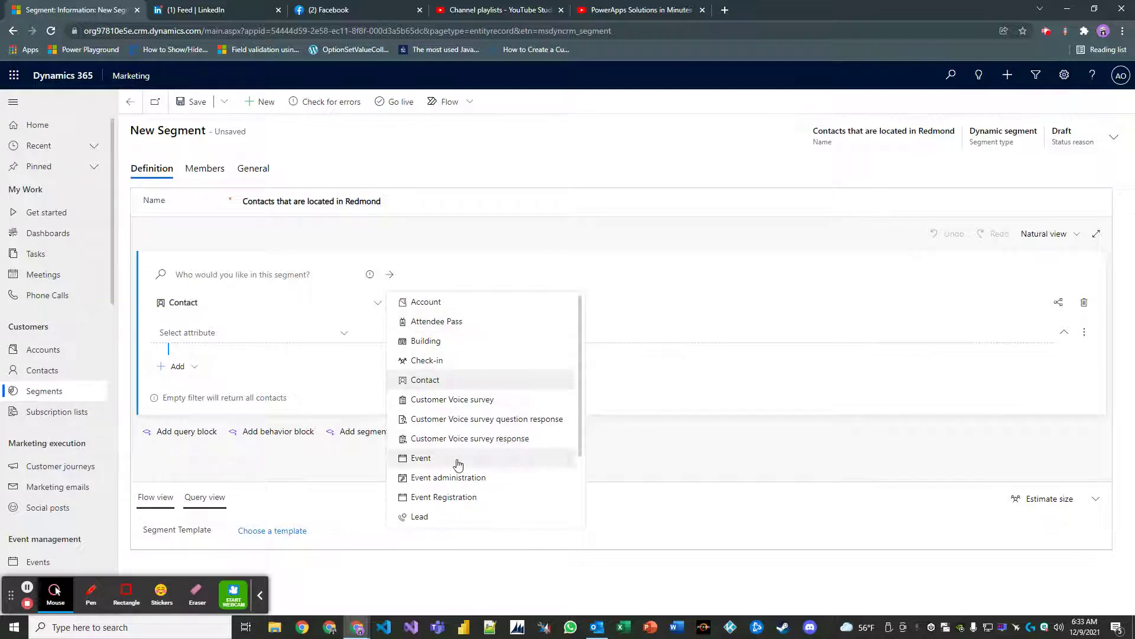
{"action": "scroll", "coordinate": [471, 438], "scroll_direction": "down", "scroll_amount": 1}
{"action": "scroll", "coordinate": [465, 470], "scroll_direction": "down", "scroll_amount": 1}
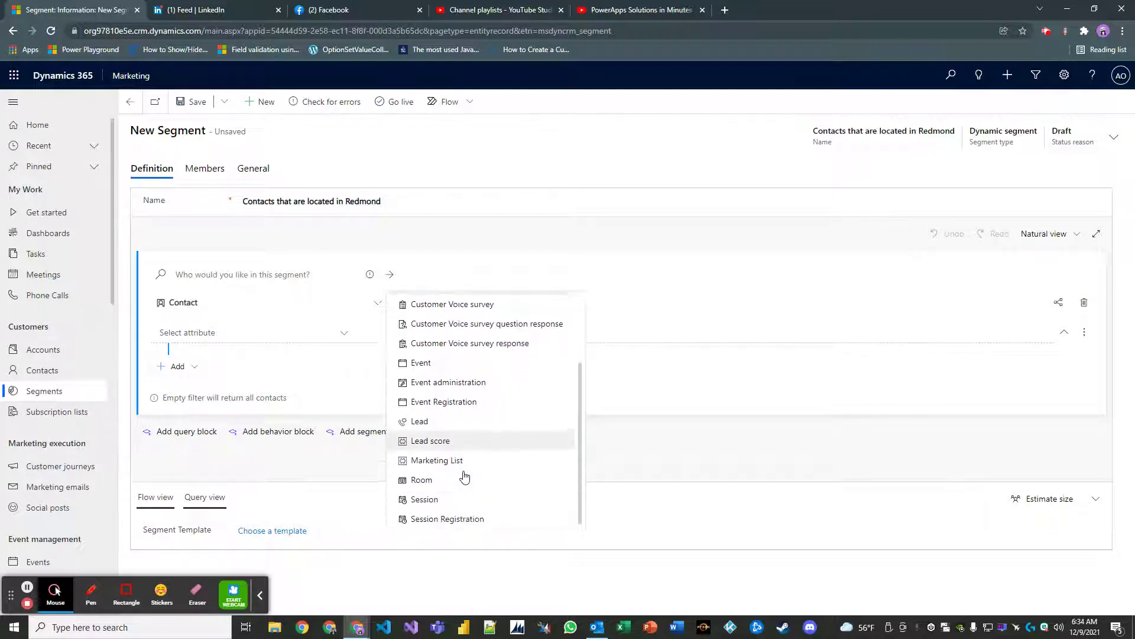
{"action": "scroll", "coordinate": [472, 476], "scroll_direction": "up", "scroll_amount": 3}
{"action": "scroll", "coordinate": [473, 456], "scroll_direction": "down", "scroll_amount": 1}
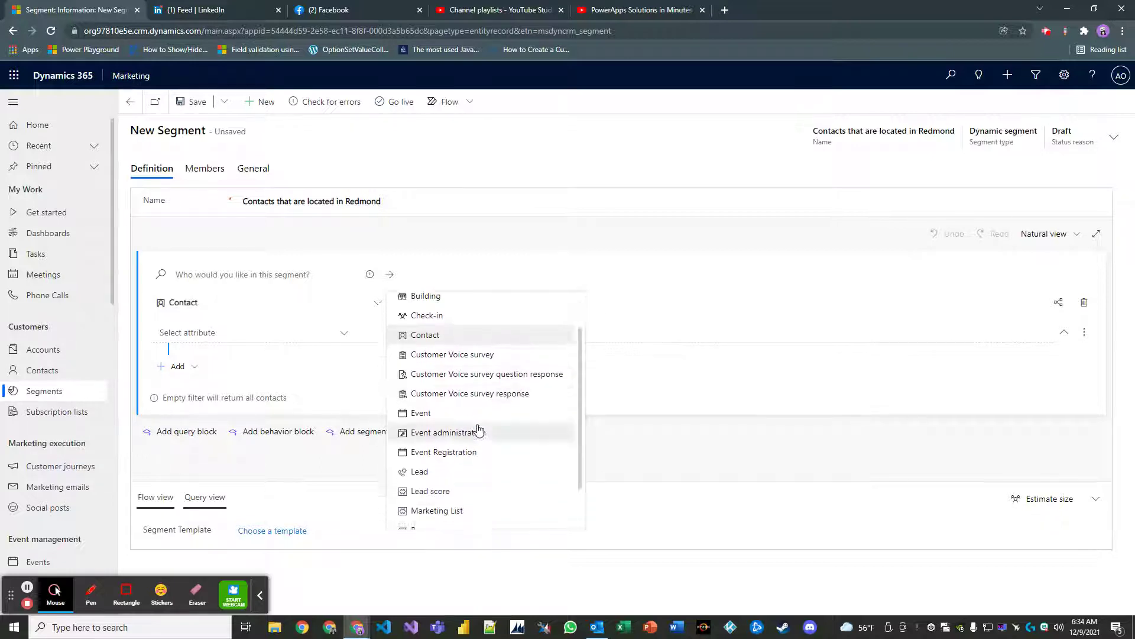
{"action": "scroll", "coordinate": [450, 384], "scroll_direction": "up", "scroll_amount": 1}
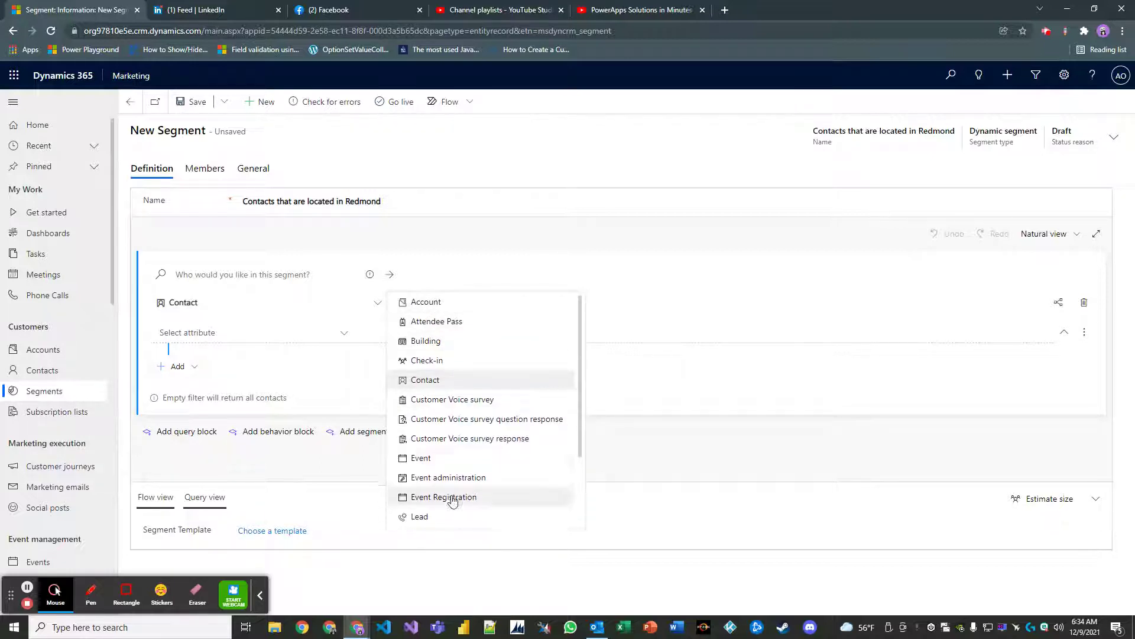
{"action": "scroll", "coordinate": [451, 497], "scroll_direction": "down", "scroll_amount": 2}
{"action": "scroll", "coordinate": [491, 390], "scroll_direction": "up", "scroll_amount": 2}
{"action": "scroll", "coordinate": [507, 421], "scroll_direction": "down", "scroll_amount": 1}
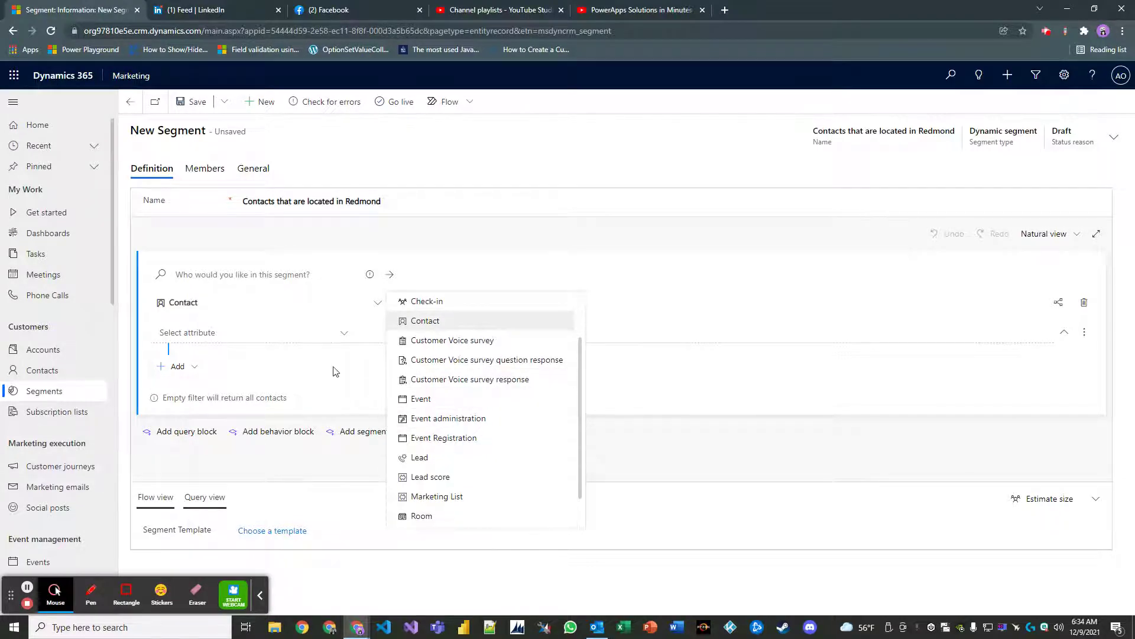
{"action": "left_click", "coordinate": [307, 363]}
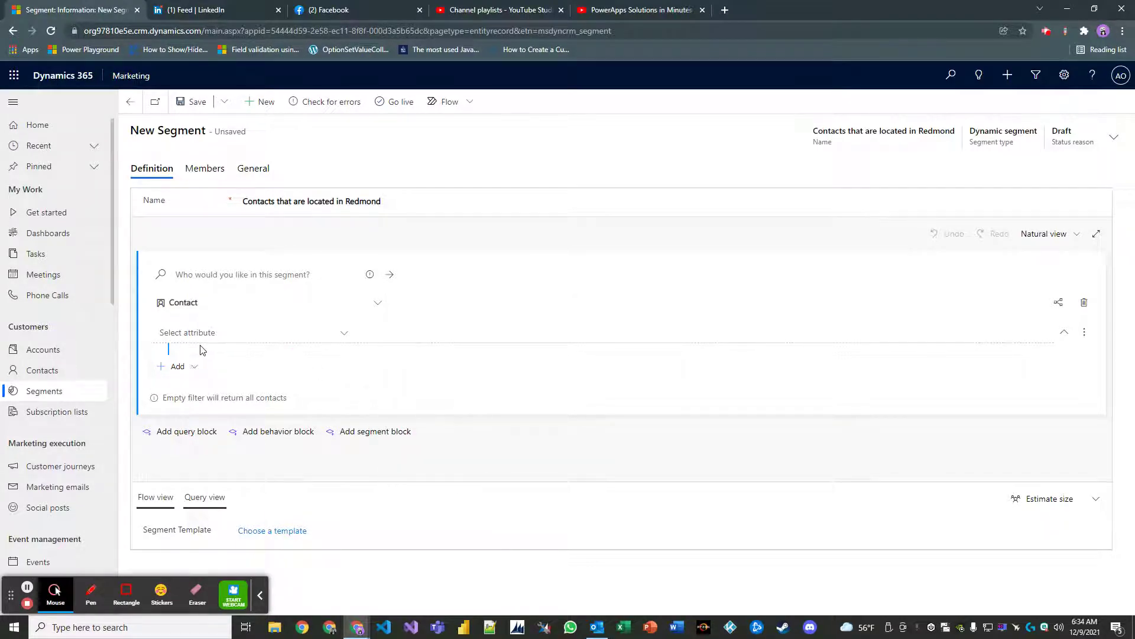
Set the query block's condition to Address 1: City Contains Redmond
{"action": "left_click", "coordinate": [342, 334]}
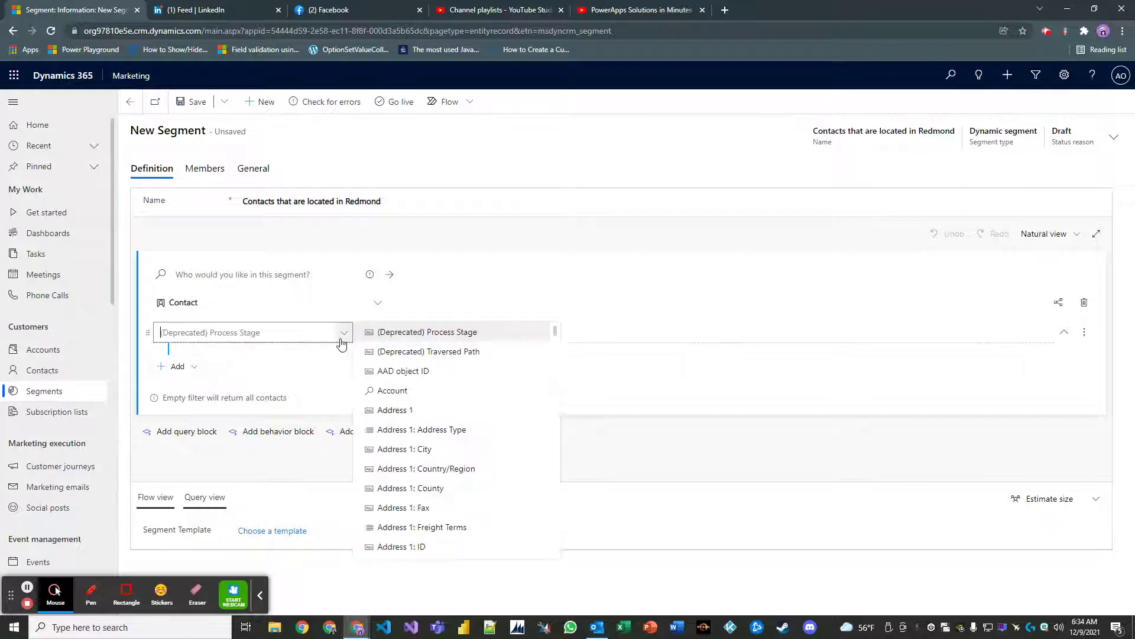
{"action": "scroll", "coordinate": [448, 409], "scroll_direction": "down", "scroll_amount": 1}
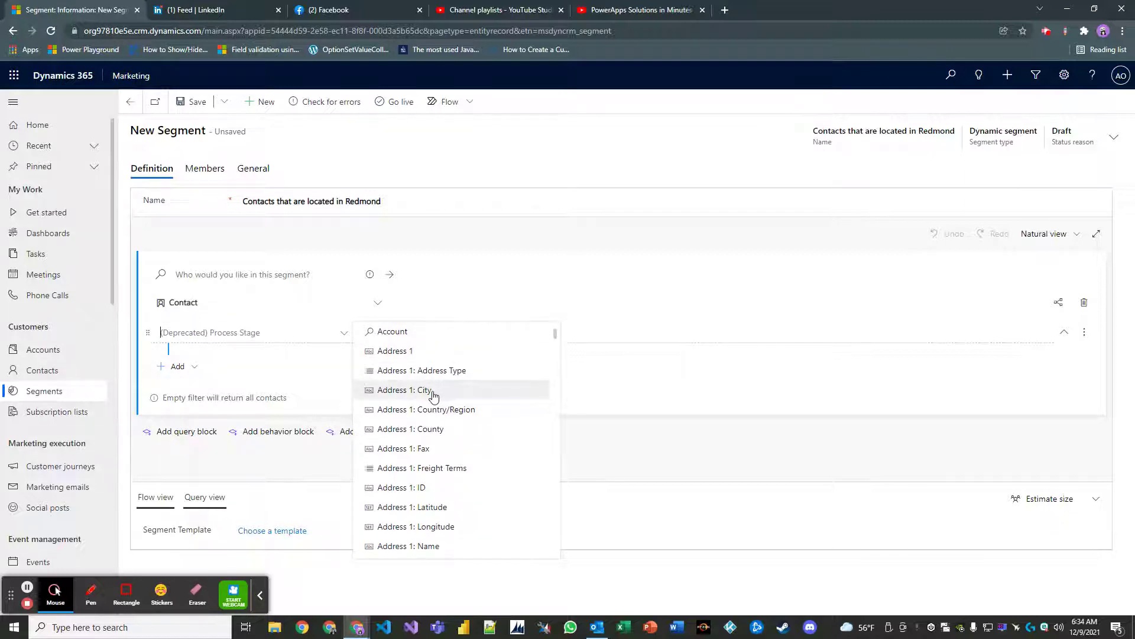
{"action": "left_click", "coordinate": [436, 391]}
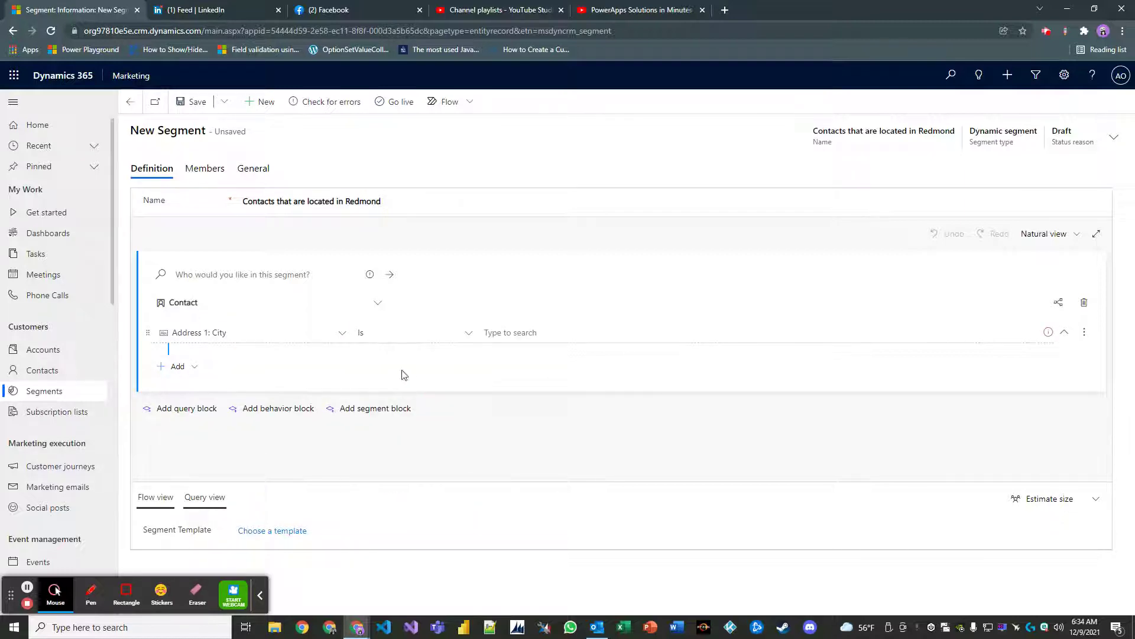
{"action": "left_click", "coordinate": [497, 334]}
{"action": "left_click", "coordinate": [468, 333]}
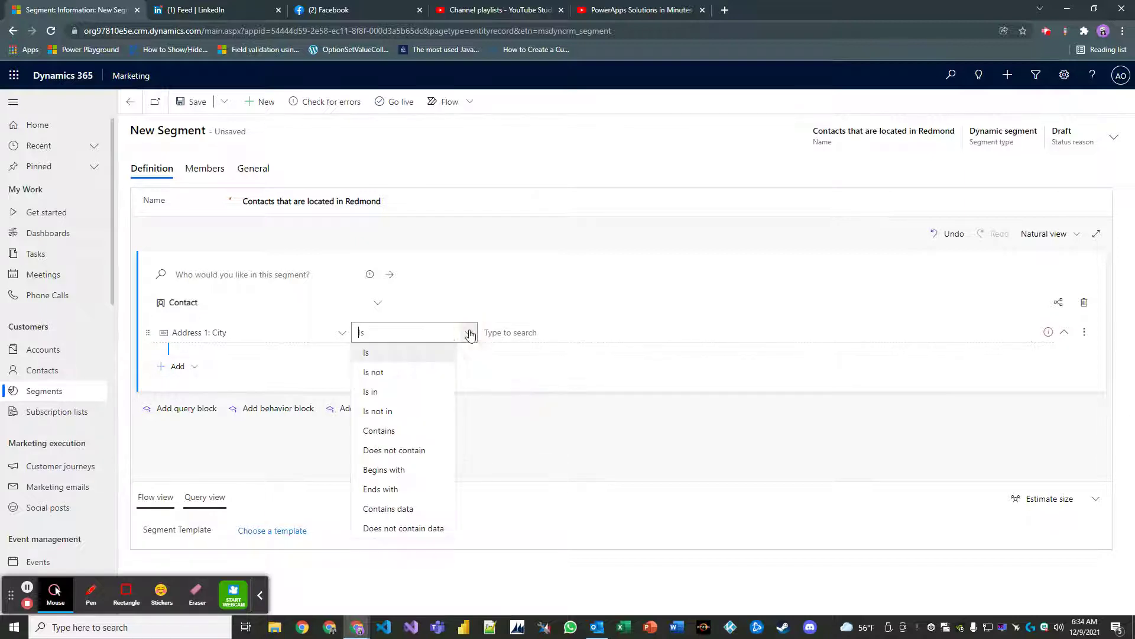
{"action": "left_click", "coordinate": [406, 430]}
{"action": "left_click", "coordinate": [508, 331]}
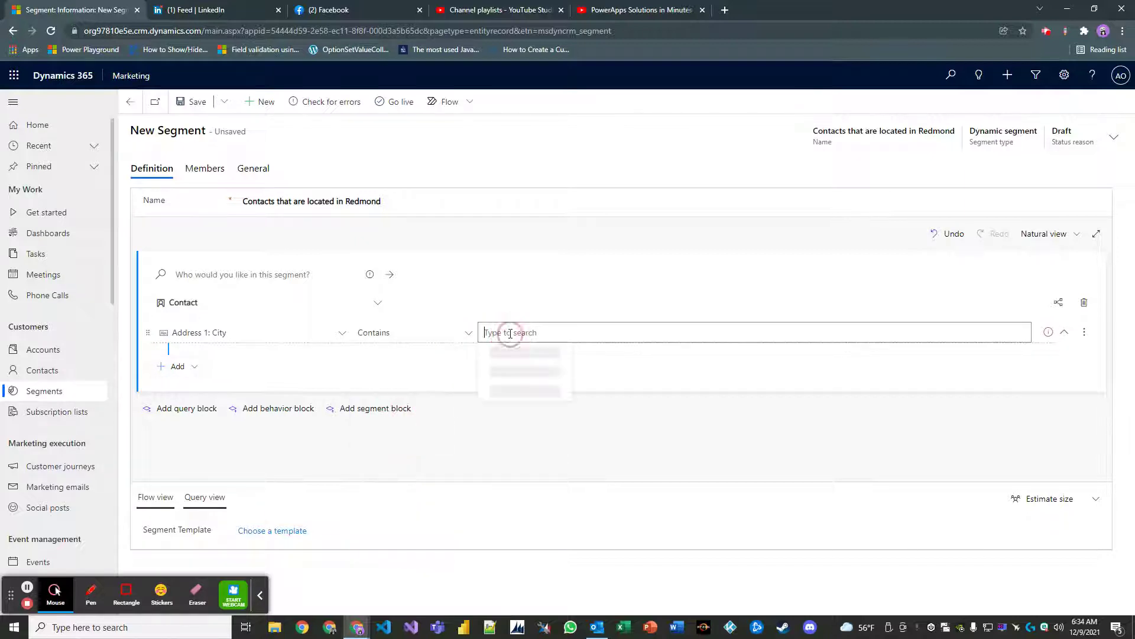
{"action": "type", "text": "Redmond"}
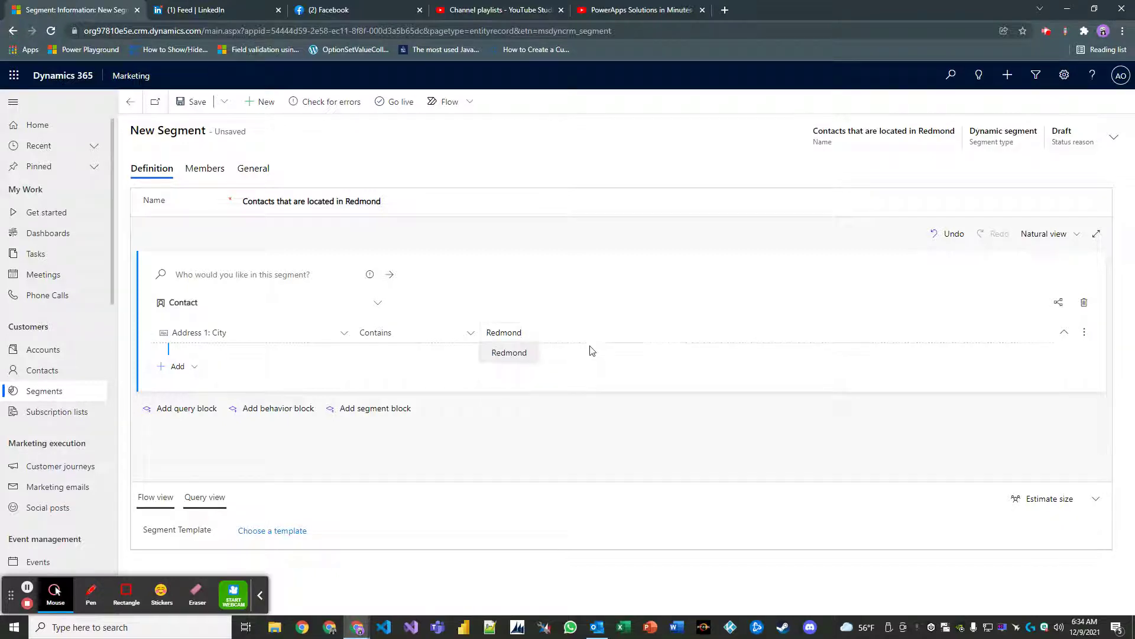
{"action": "left_click", "coordinate": [585, 360]}
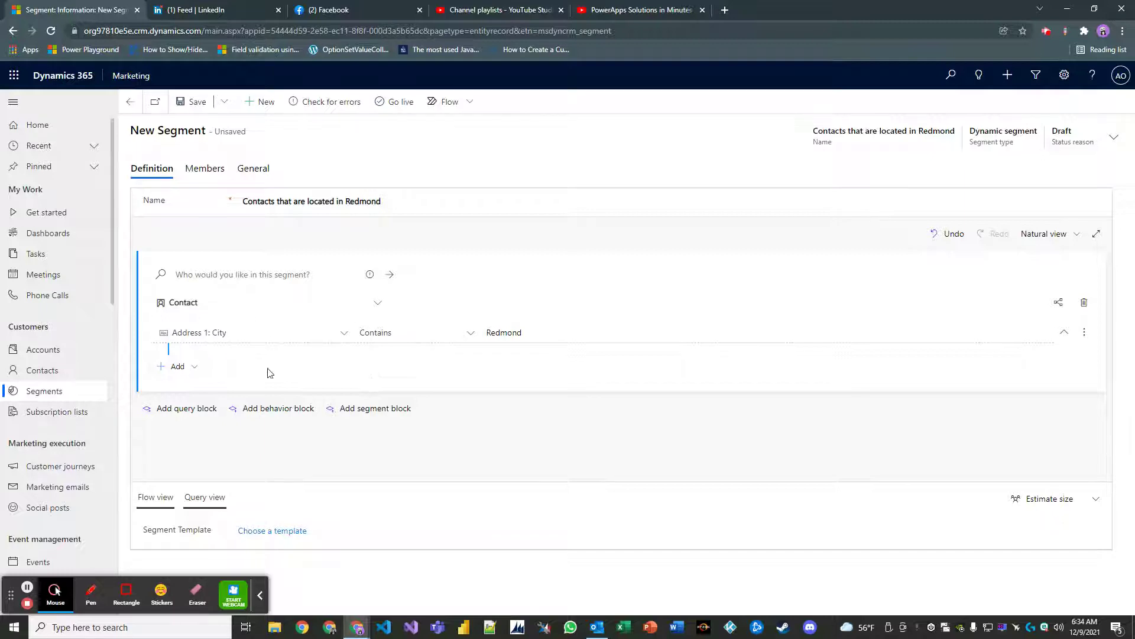
Save the Redmond contacts segment and make it go live
{"action": "left_click", "coordinate": [198, 105]}
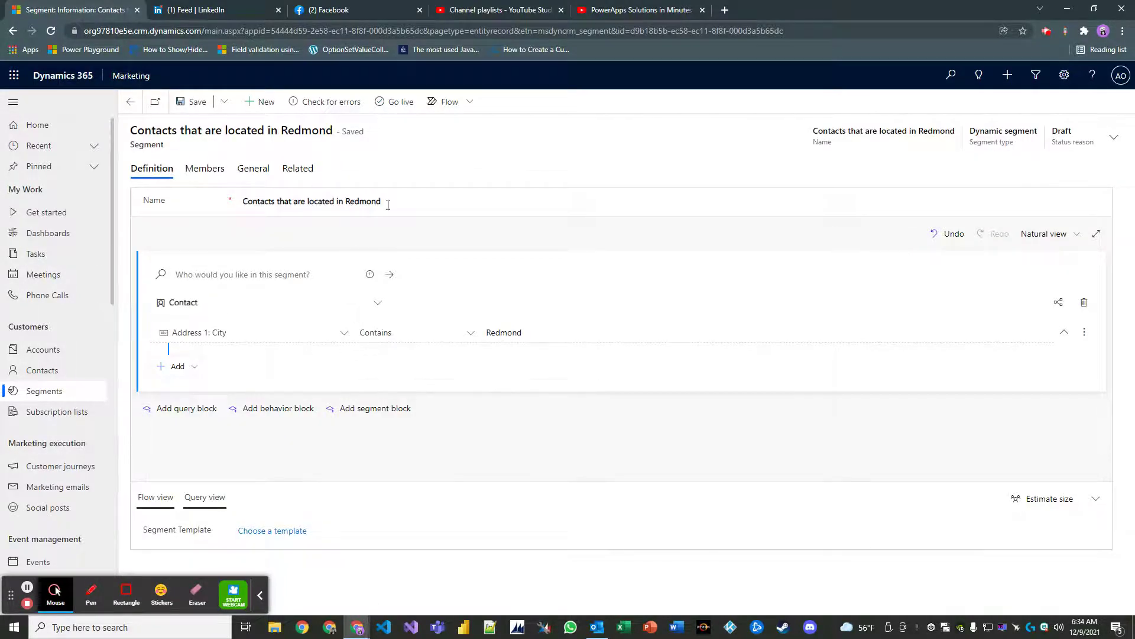
{"action": "left_click", "coordinate": [397, 105]}
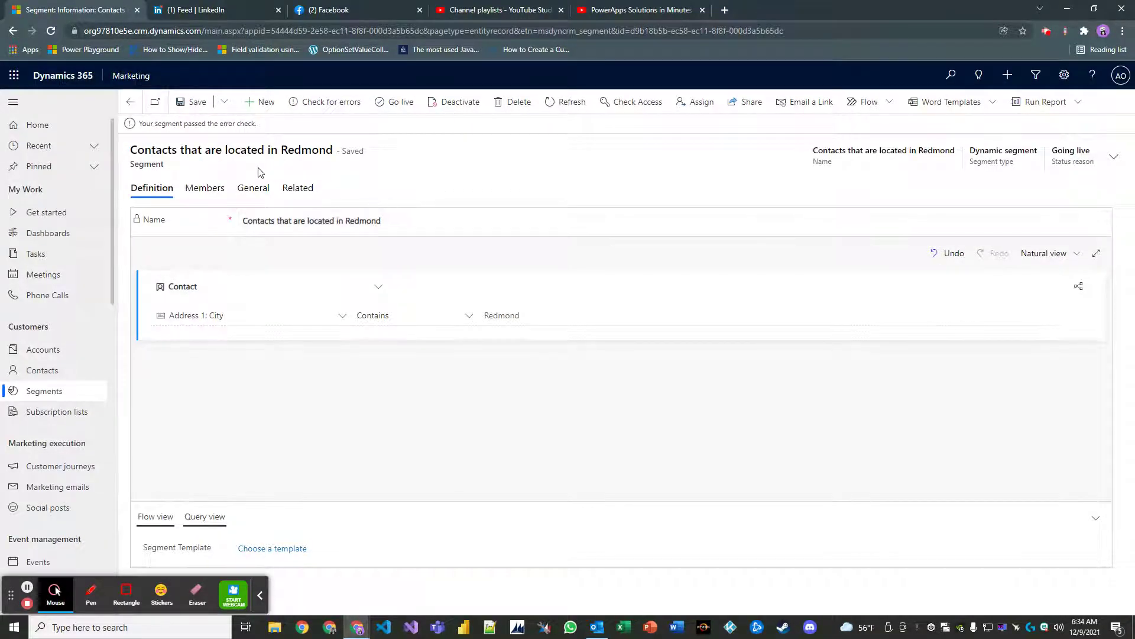
View the segment's members, check the address city on the second member's contact record, and return to the member list
{"action": "left_click", "coordinate": [214, 191]}
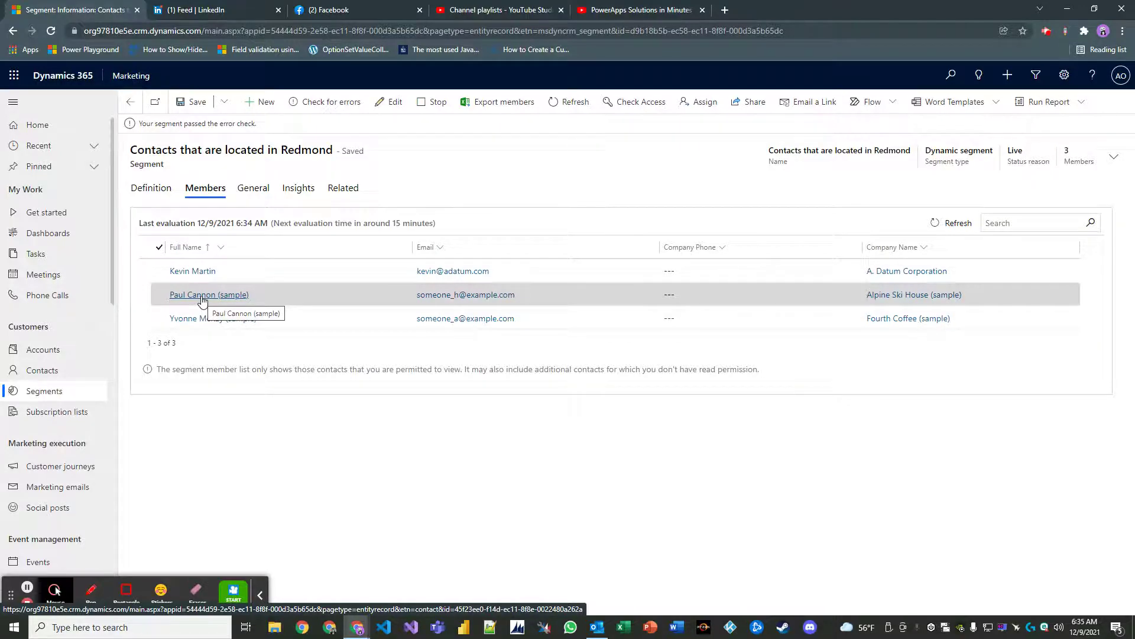
{"action": "left_click", "coordinate": [201, 295]}
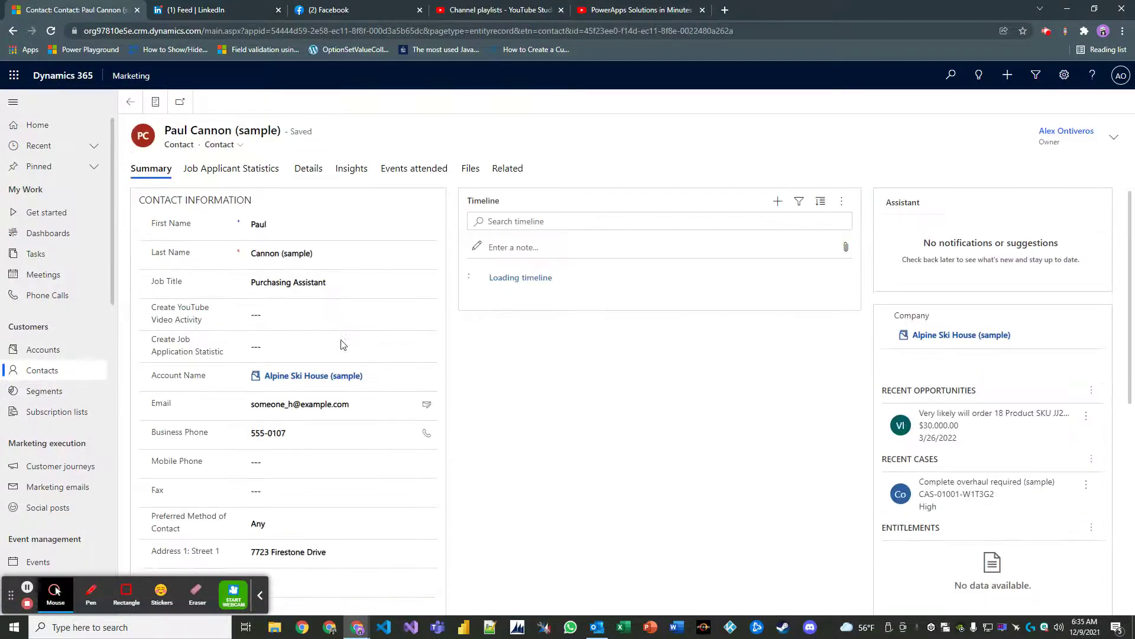
{"action": "scroll", "coordinate": [361, 379], "scroll_direction": "down", "scroll_amount": 4}
{"action": "scroll", "coordinate": [301, 425], "scroll_direction": "up", "scroll_amount": 2}
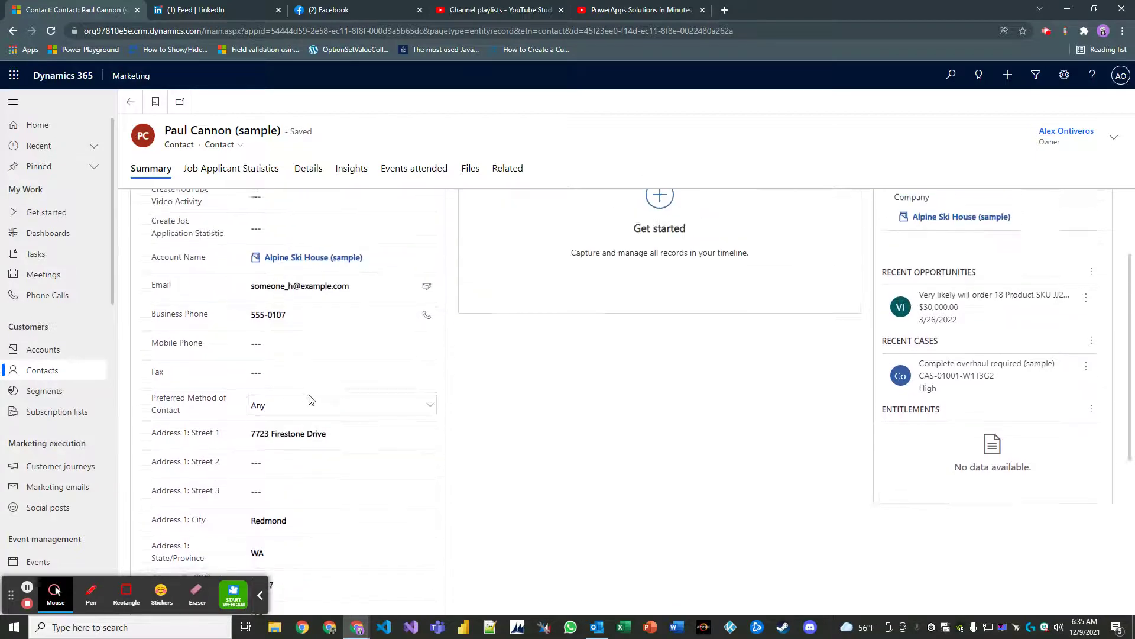
{"action": "scroll", "coordinate": [311, 400], "scroll_direction": "up", "scroll_amount": 1}
{"action": "left_click", "coordinate": [13, 30]}
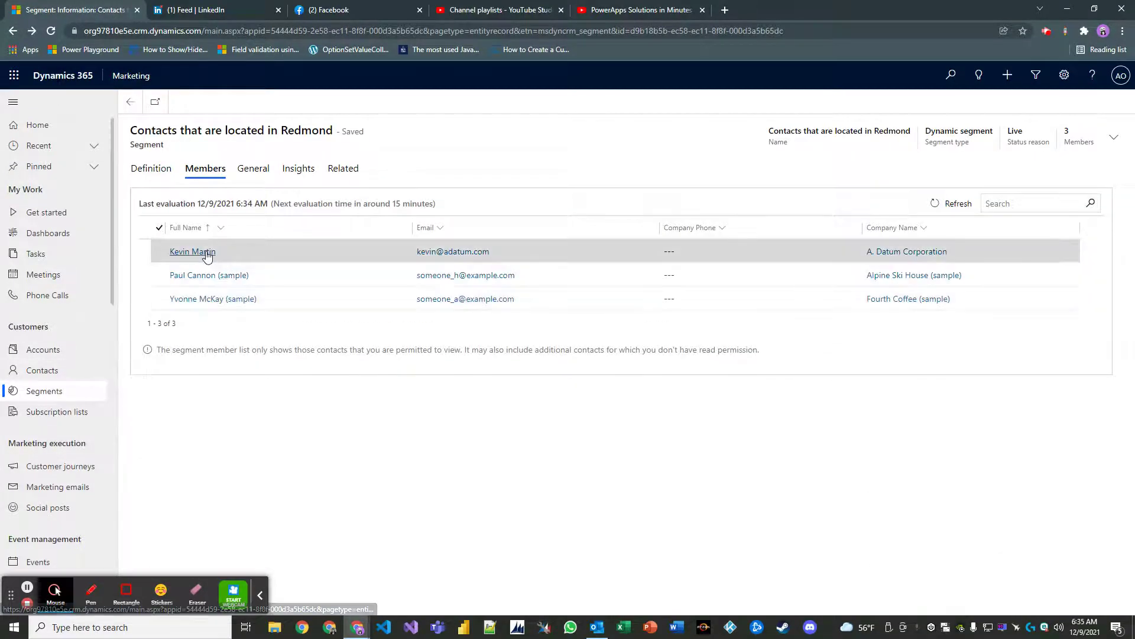
Check the address city on the contact record of the first member in the list
{"action": "left_click", "coordinate": [207, 253]}
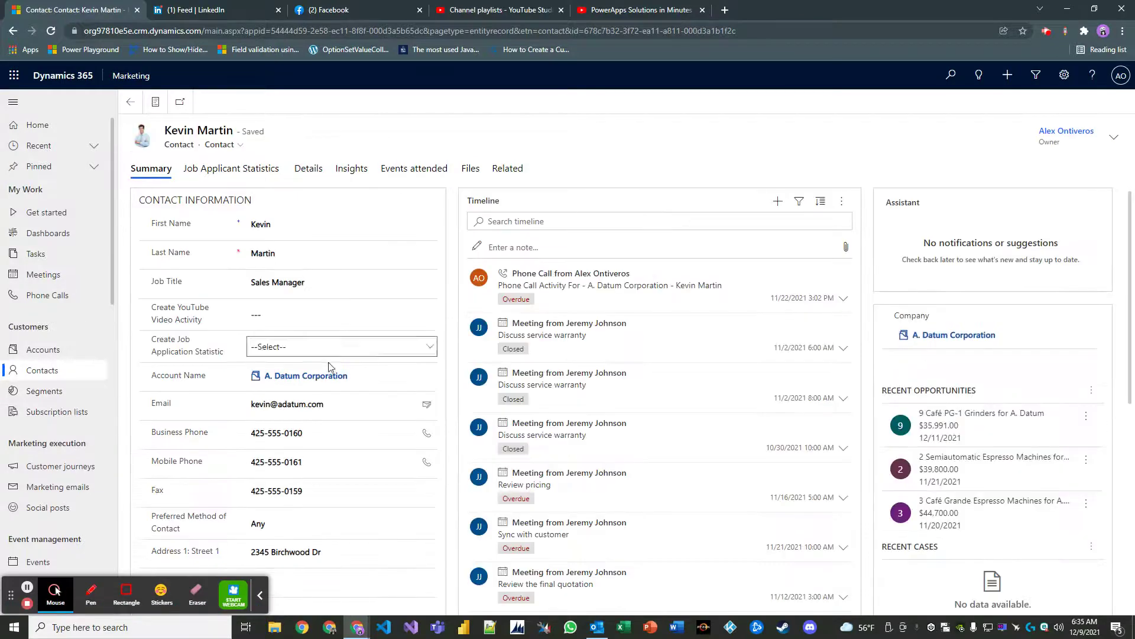
{"action": "scroll", "coordinate": [327, 371], "scroll_direction": "down", "scroll_amount": 4}
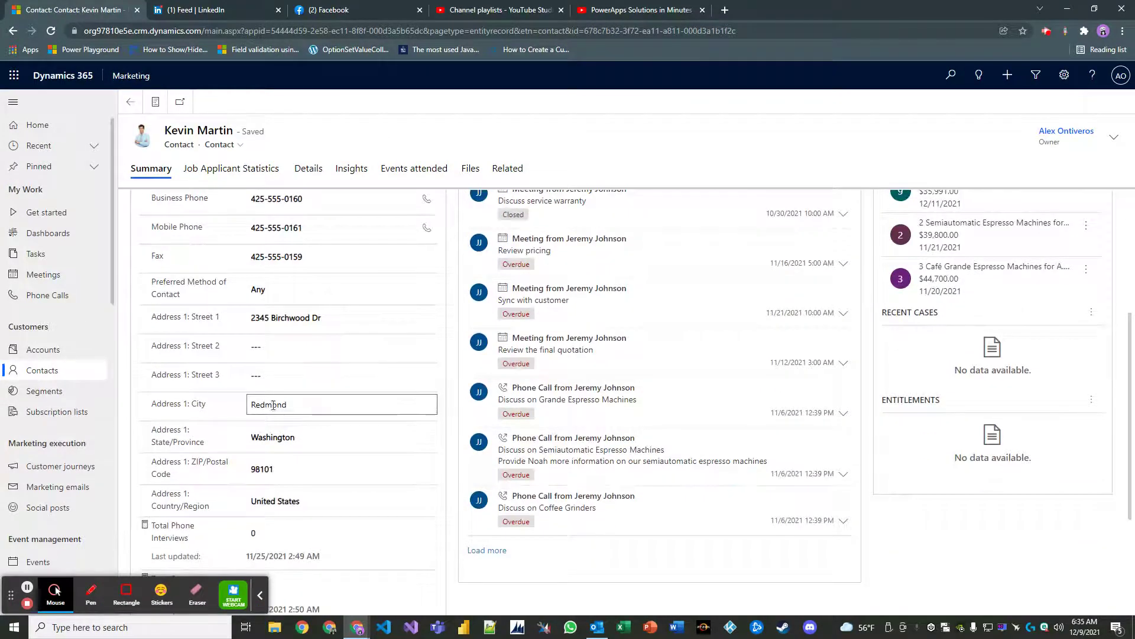
{"action": "scroll", "coordinate": [299, 404], "scroll_direction": "up", "scroll_amount": 4}
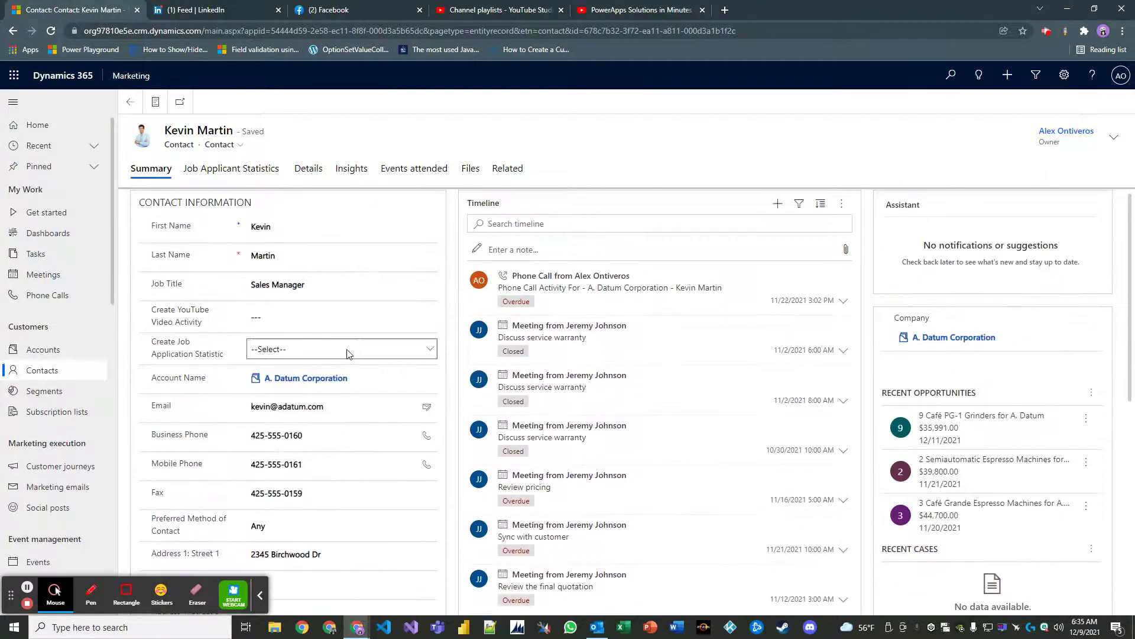